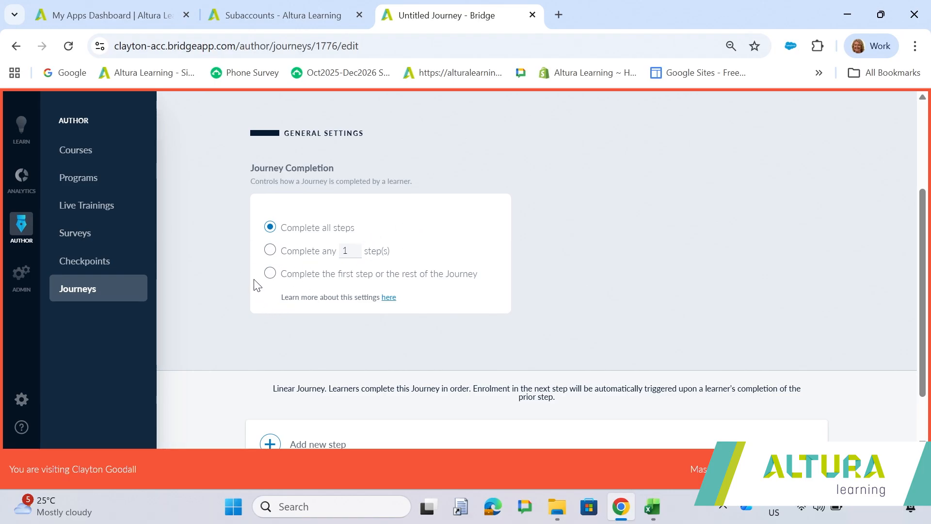
Read the explanation of the Journey Completion options, close it and start adding a new step to the untitled journey.
left_click(390, 298)
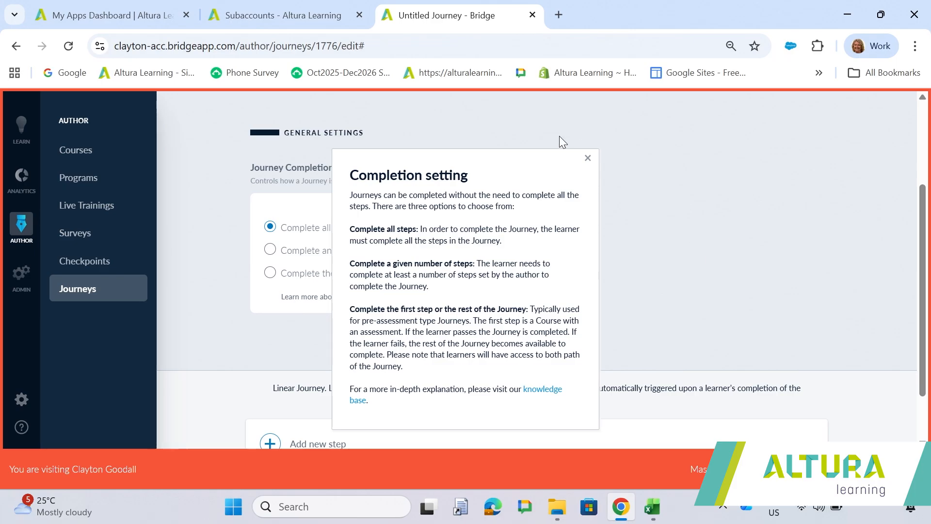
left_click(587, 159)
scroll(607, 204, "down", 2)
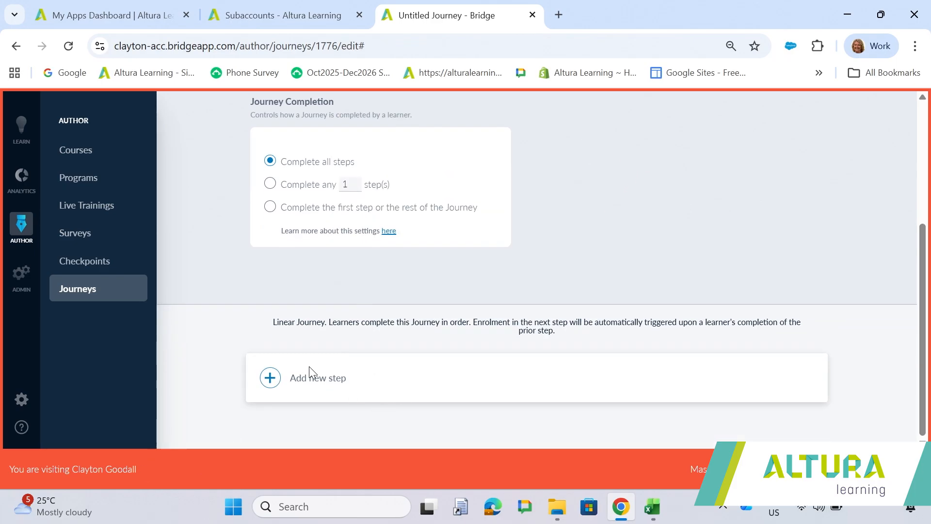
left_click(272, 379)
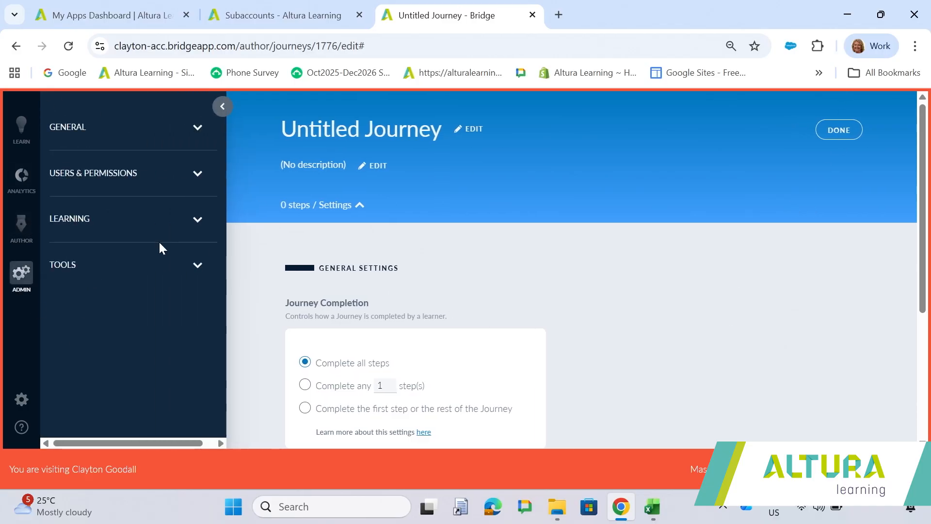
Open the "Person Centred Care Training for AINs - March 2026" journey from the authored journeys and review its details and enrolled learners.
left_click(73, 290)
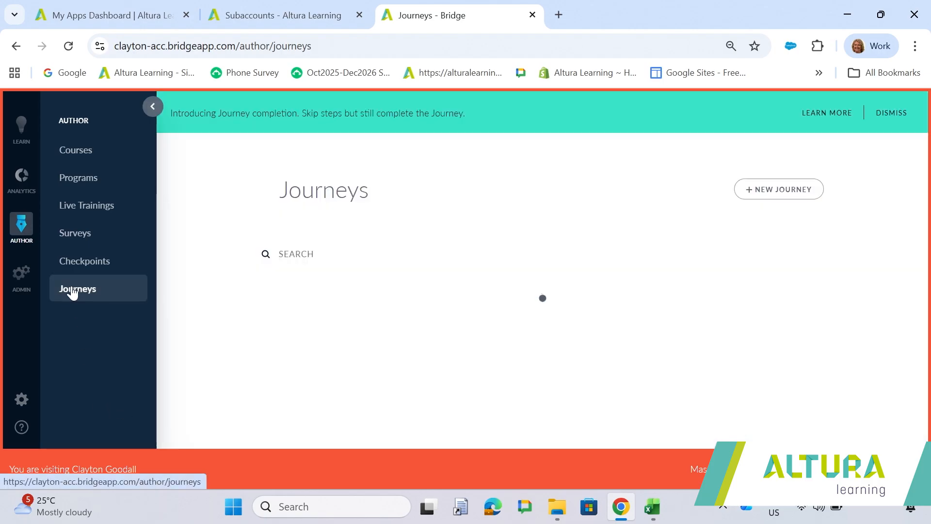
scroll(440, 193, "down", 6)
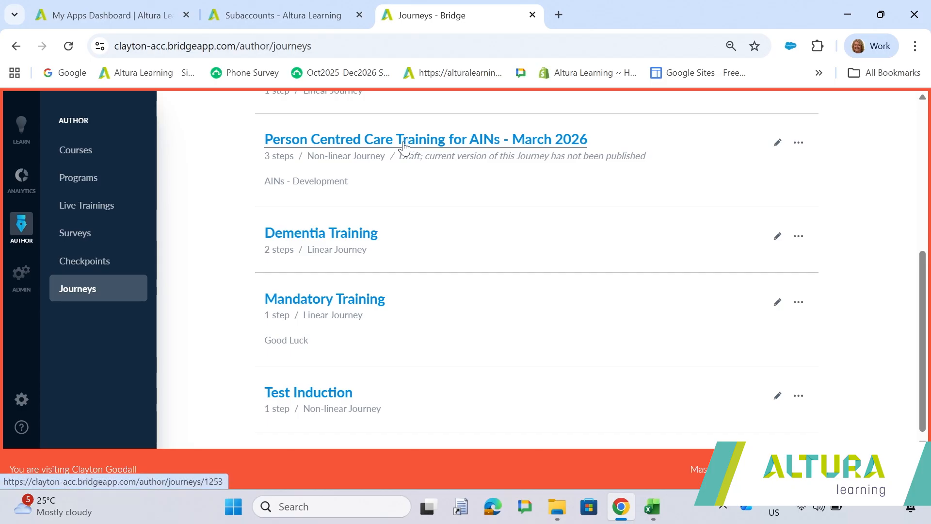
left_click(402, 141)
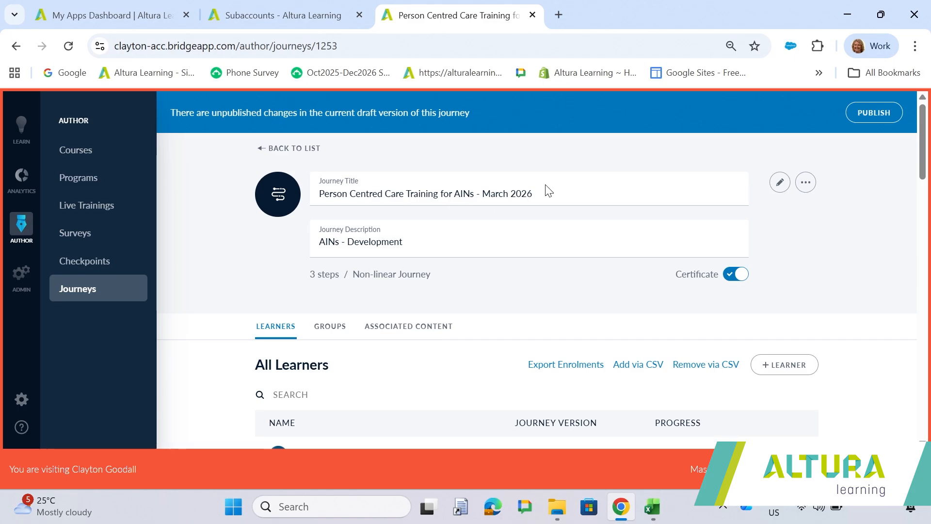
scroll(534, 210, "down", 2)
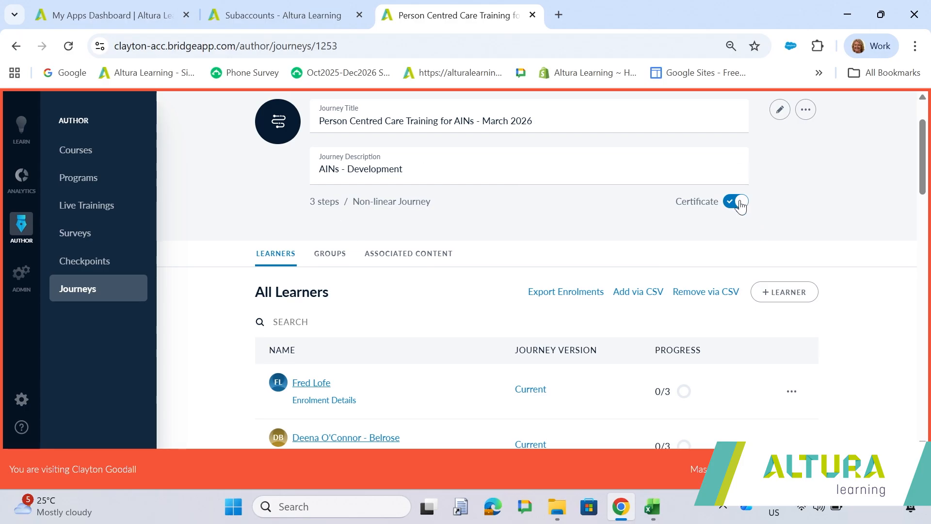
scroll(564, 200, "down", 3)
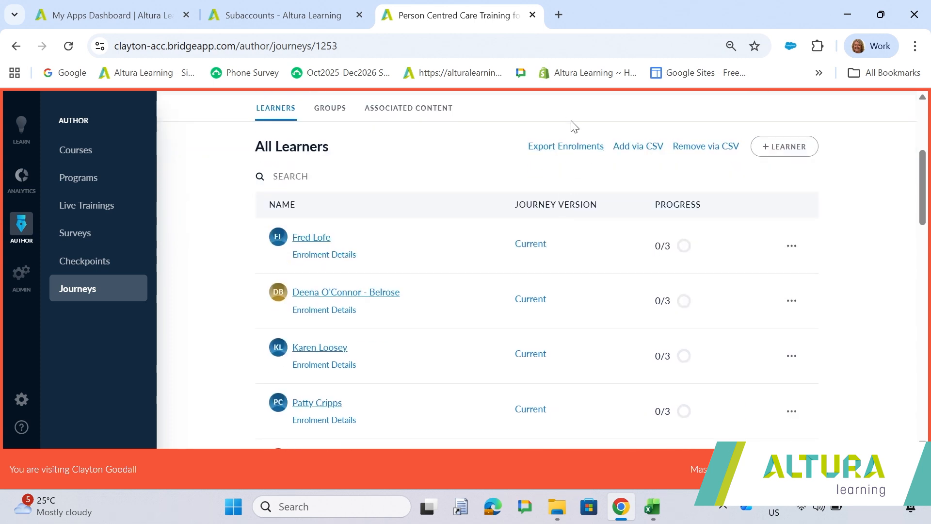
scroll(395, 281, "down", 7)
scroll(405, 320, "up", 9)
scroll(422, 316, "up", 3)
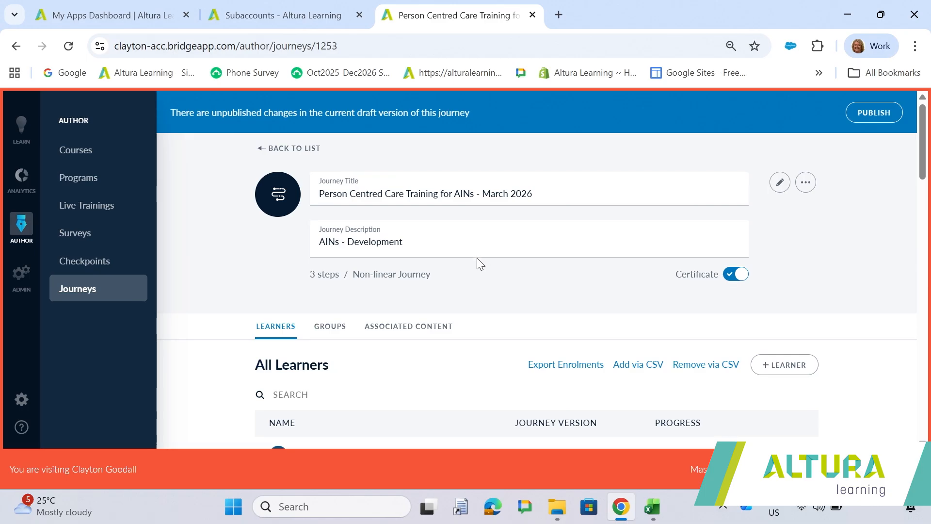
Open the Person Centred Care Training journey for editing and review its sequence of courses and live training.
left_click(778, 186)
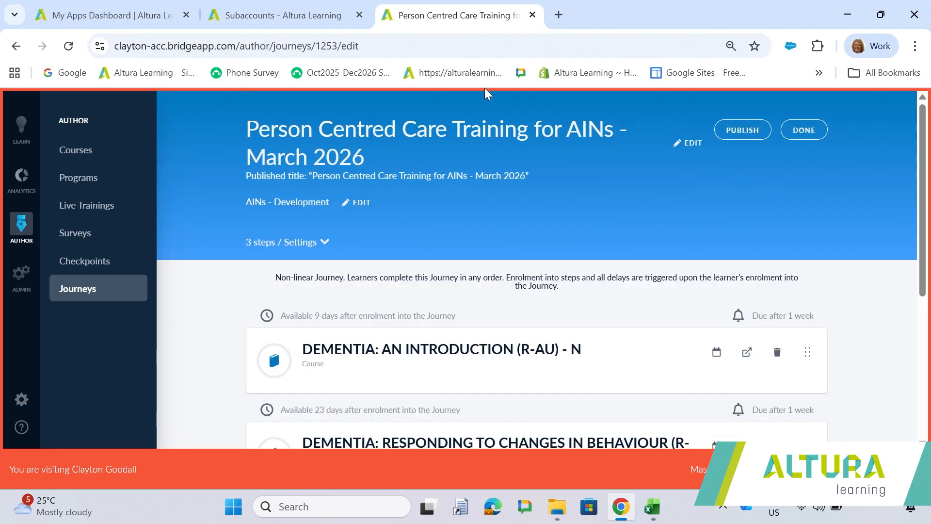
scroll(615, 112, "down", 2)
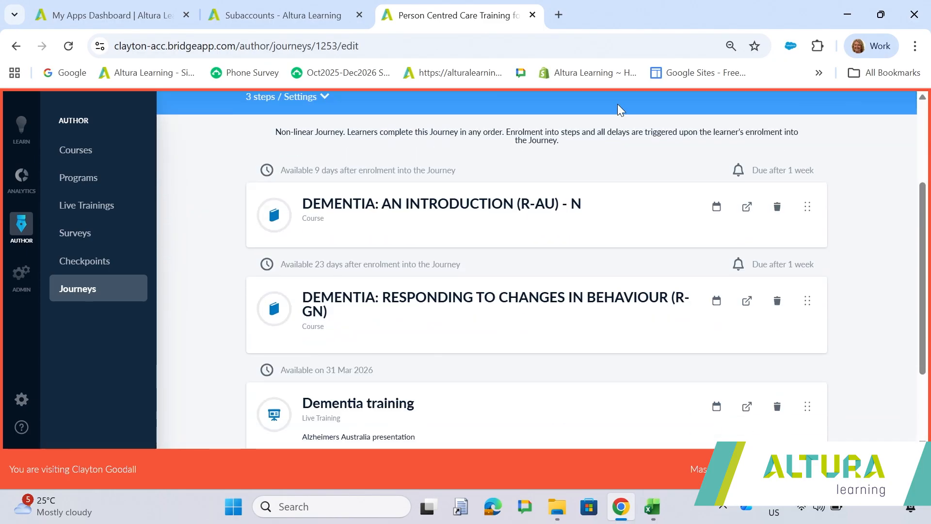
scroll(617, 108, "up", 1)
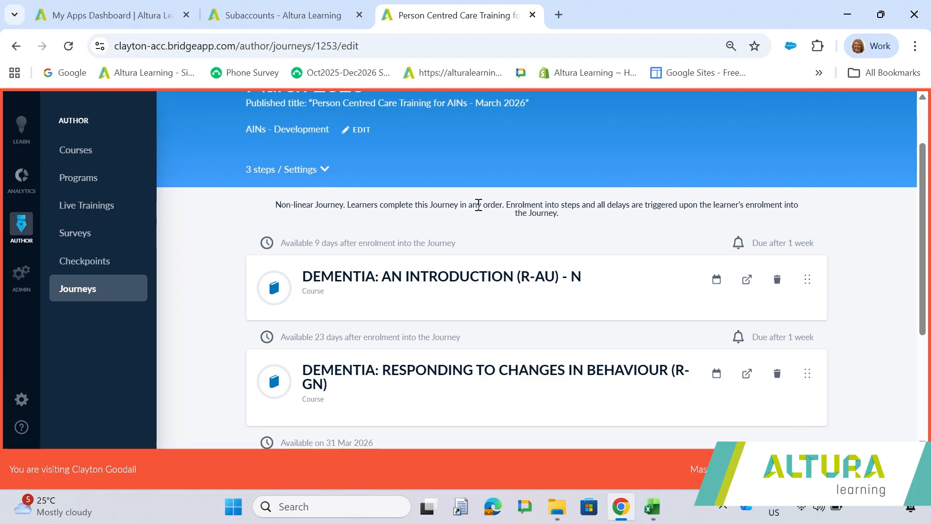
scroll(485, 199, "down", 1)
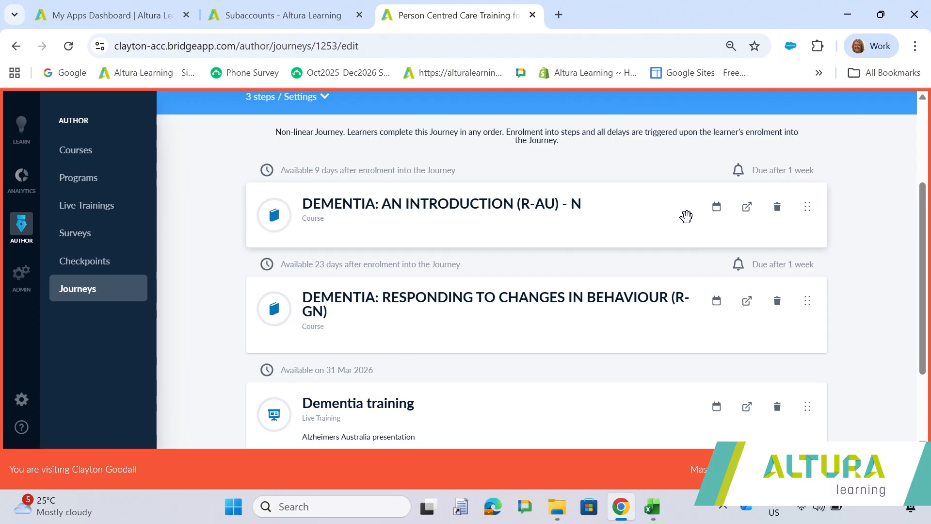
Expand the settings of "DEMENTIA: AN INTRODUCTION (R-AU) - N" and review its scheduling, due date and the journey's step-reordering option.
left_click(715, 210)
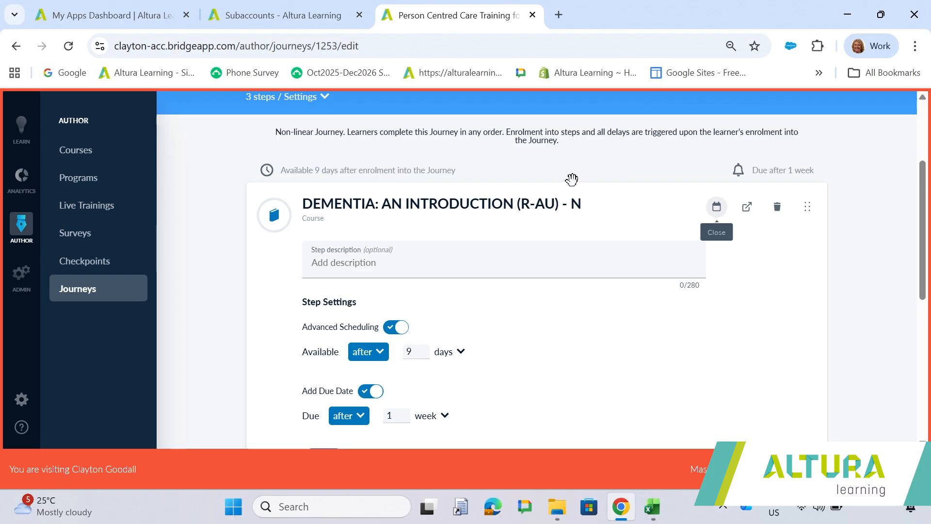
scroll(573, 178, "down", 3)
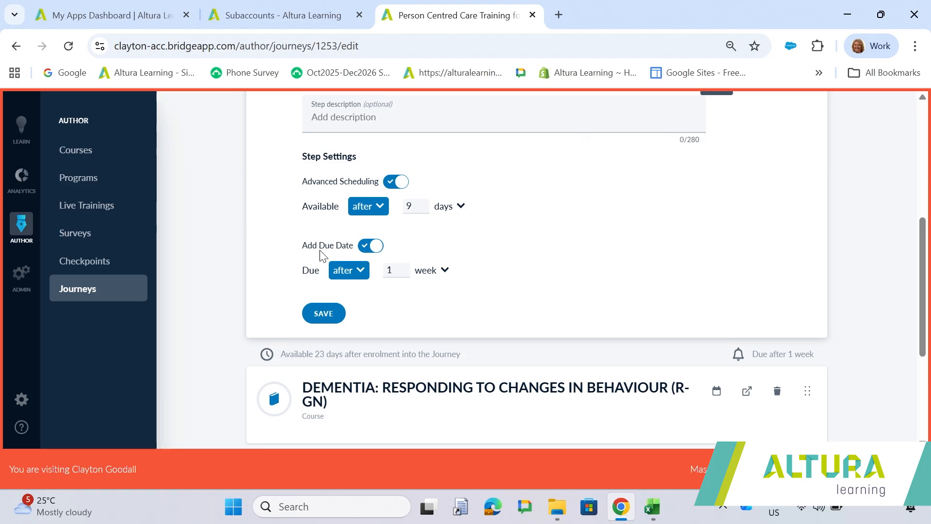
scroll(577, 232, "up", 3)
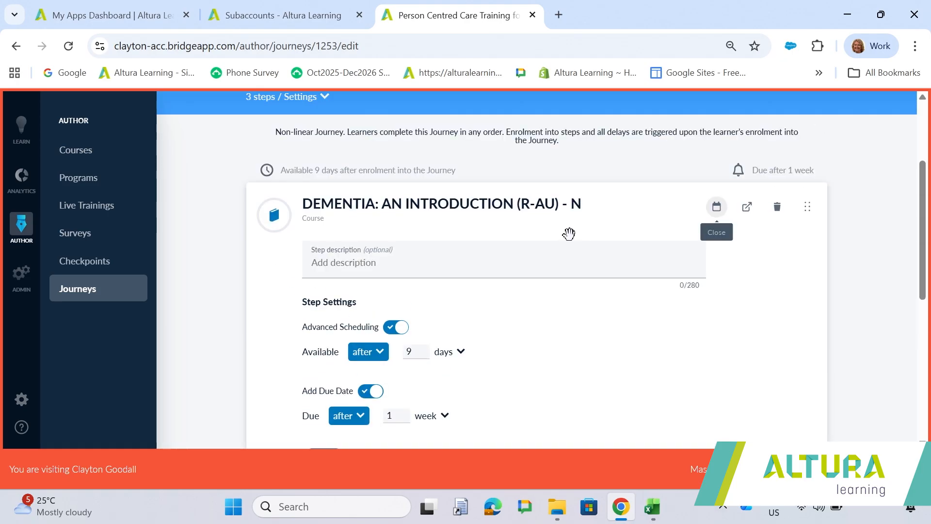
scroll(569, 234, "down", 3)
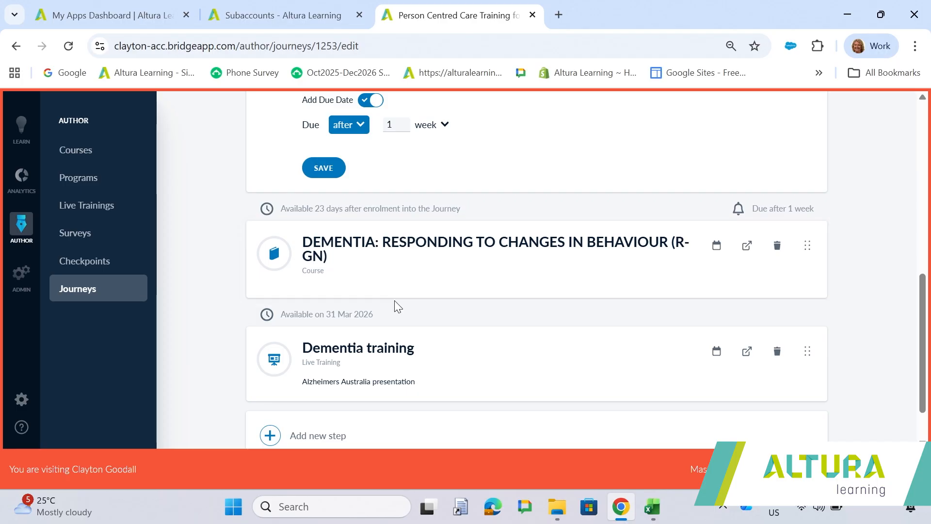
scroll(416, 204, "up", 3)
scroll(503, 156, "down", 4)
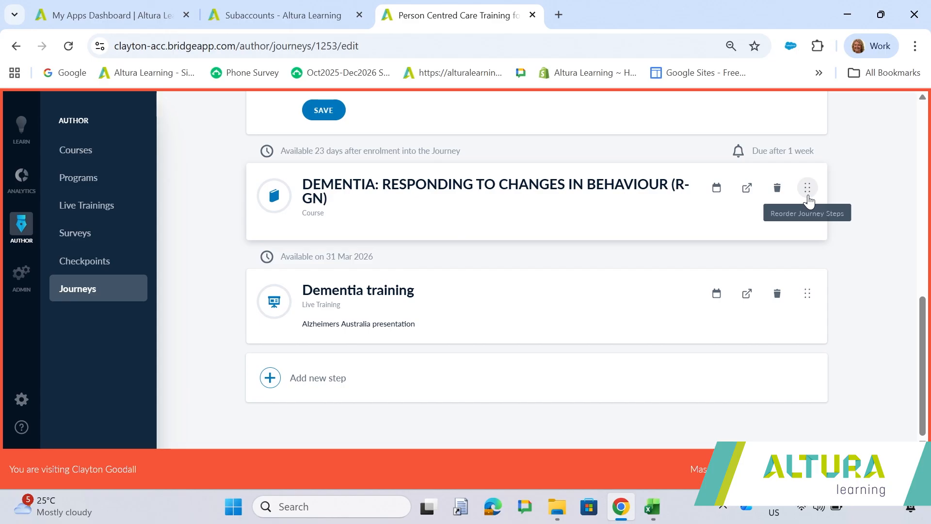
left_click_drag(796, 221, 792, 262)
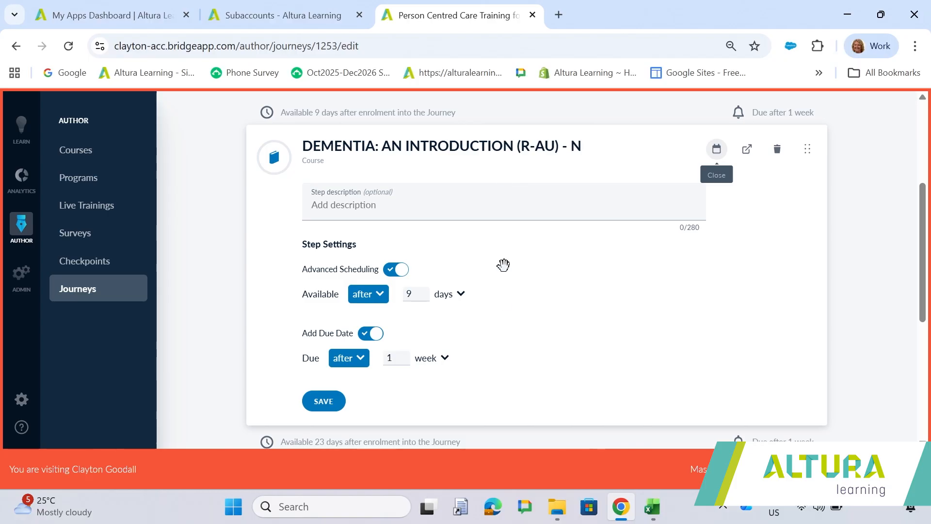
Show the options for publishing the Person Centred Care Training journey's draft changes to learners.
scroll(504, 291, "down", 3)
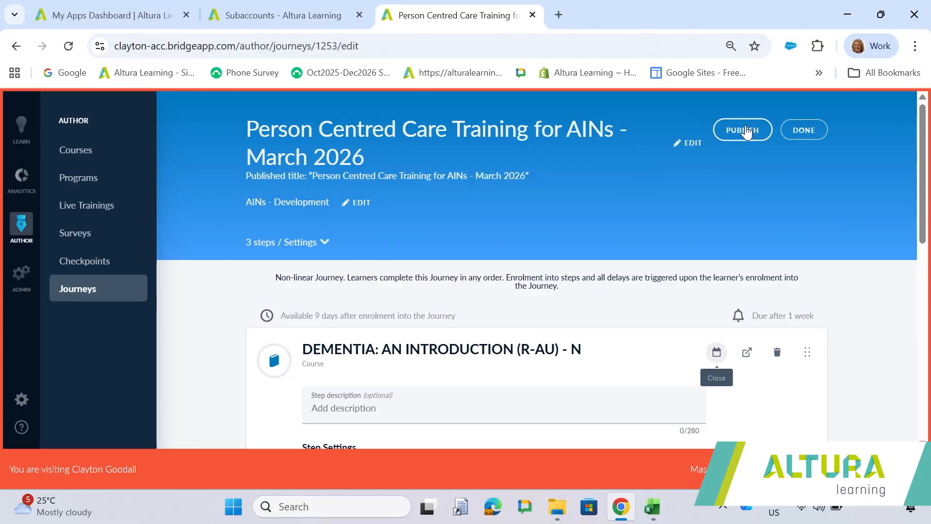
left_click(745, 130)
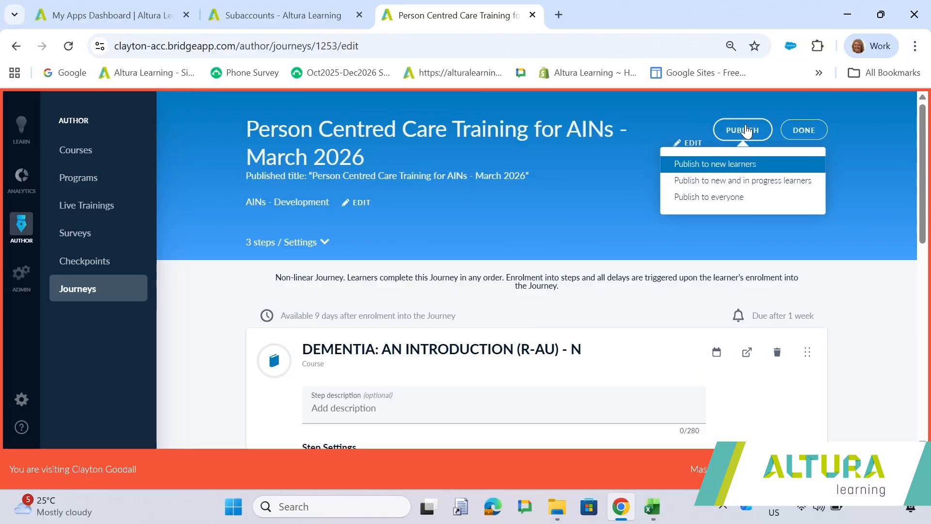
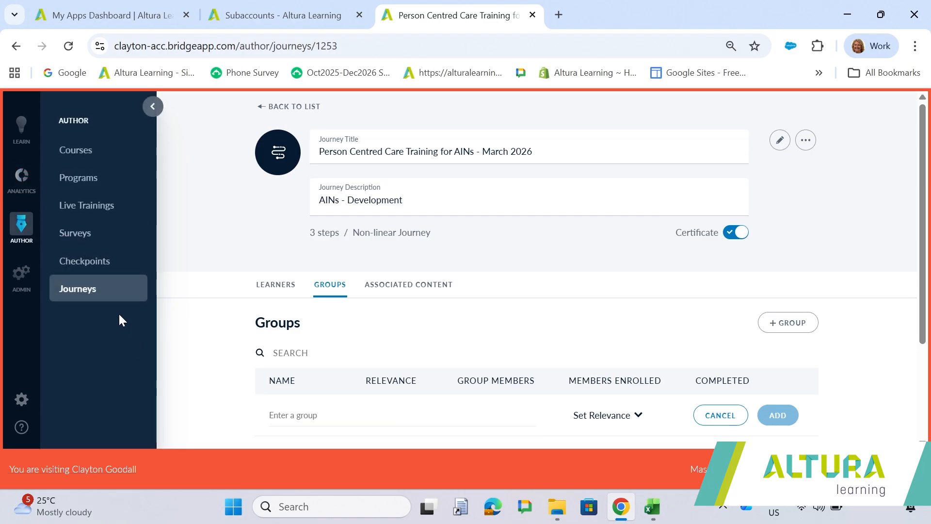
Open the Journeys analytics report and examine its Overview and Enrollments tables.
left_click(18, 183)
left_click(85, 229)
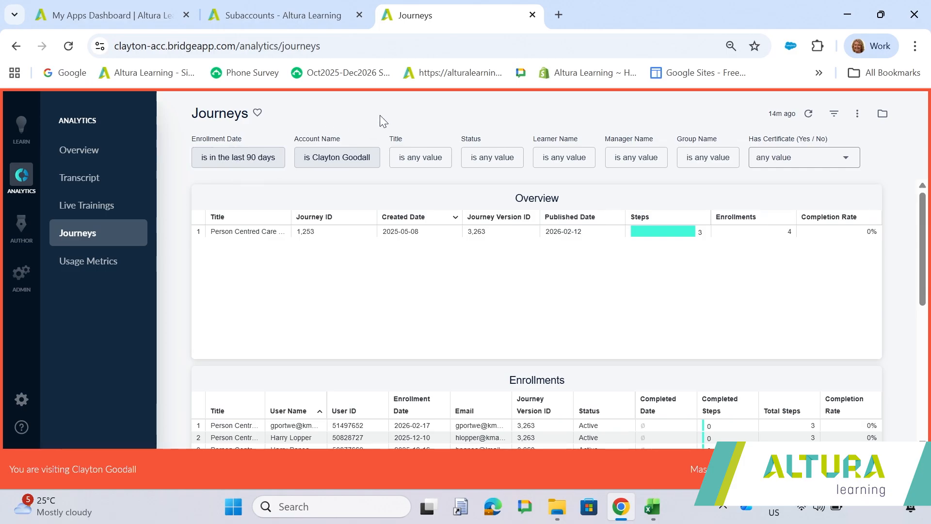
scroll(703, 277, "down", 6)
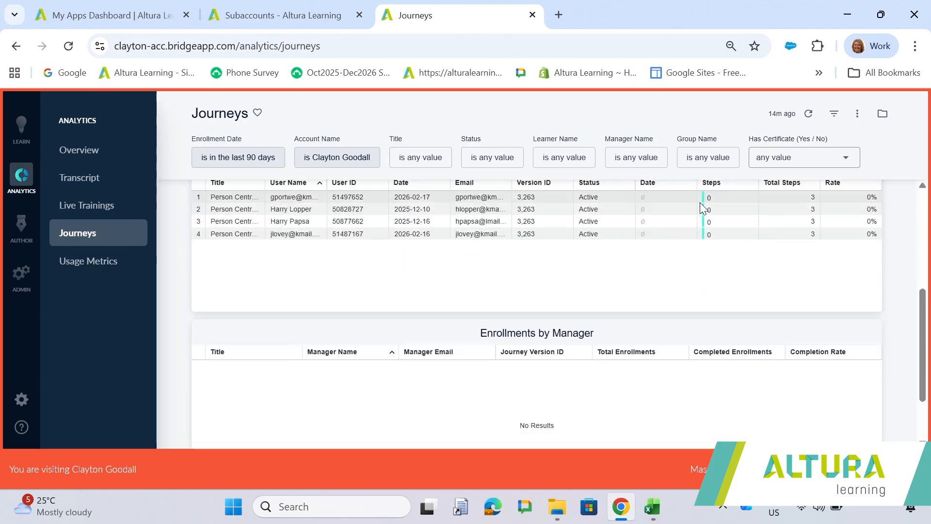
scroll(668, 421, "up", 6)
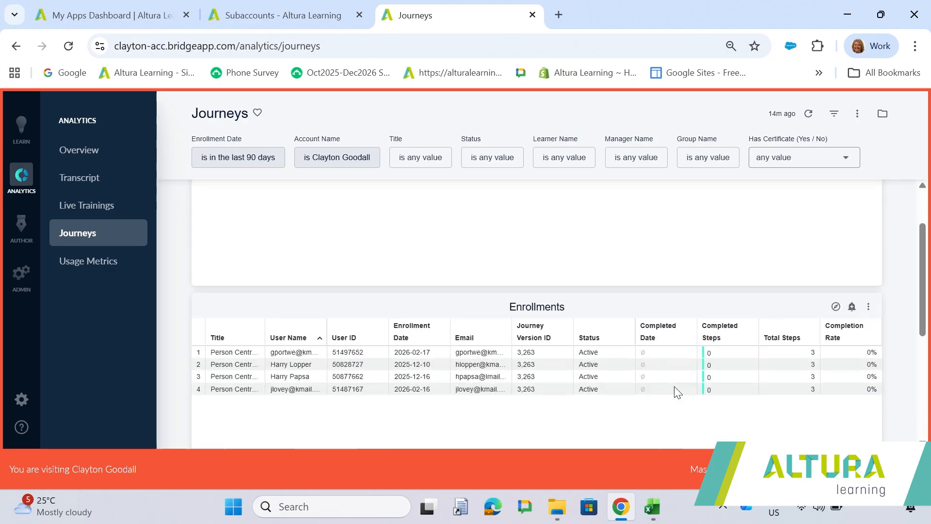
scroll(717, 267, "down", 3)
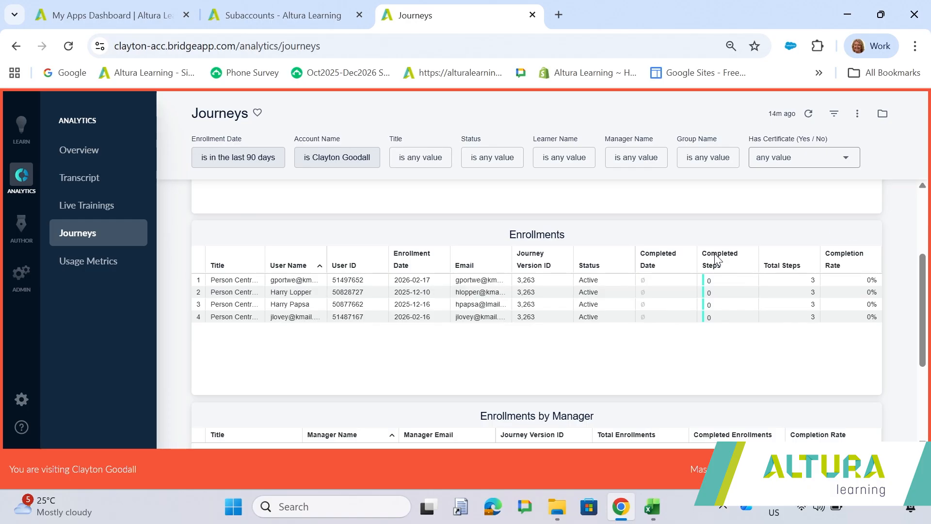
scroll(696, 417, "up", 2)
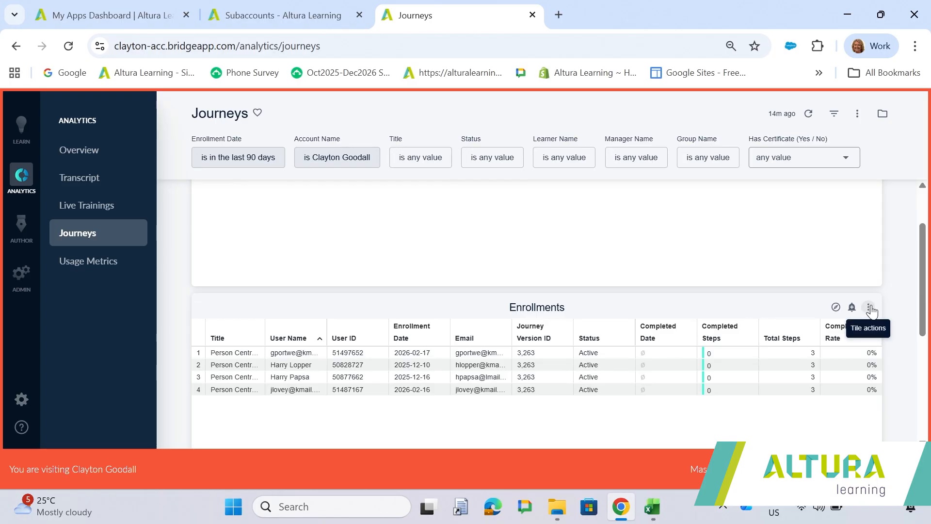
scroll(333, 258, "up", 2)
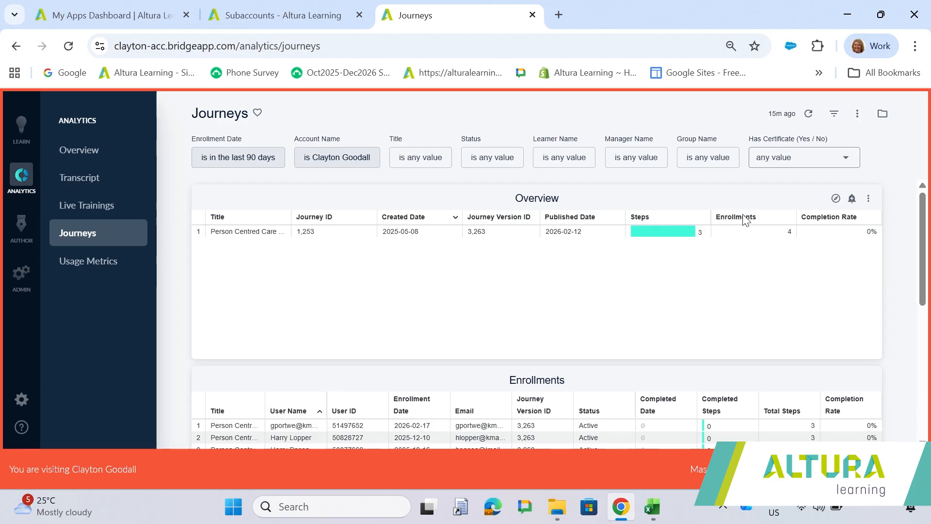
Drill into the Steps value of the journey in the Overview table and close the detail view.
left_click(648, 230)
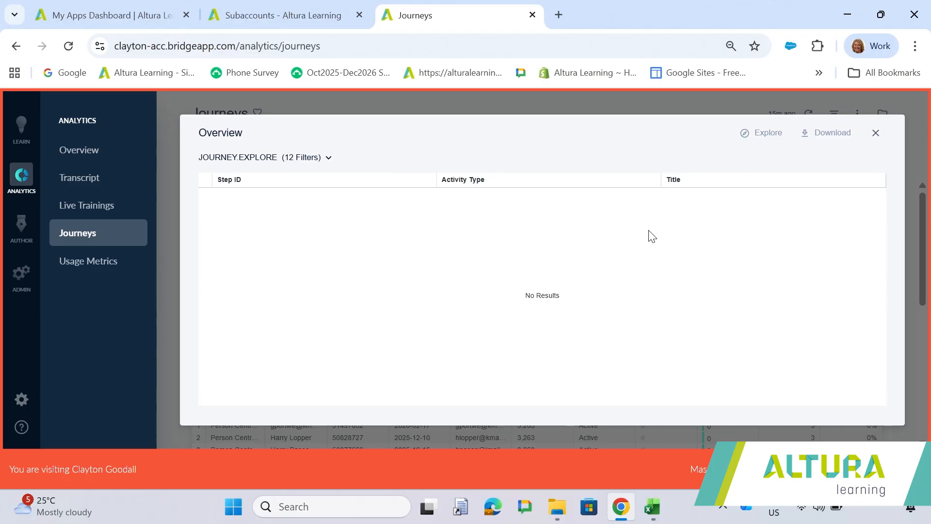
left_click(877, 135)
left_click(876, 134)
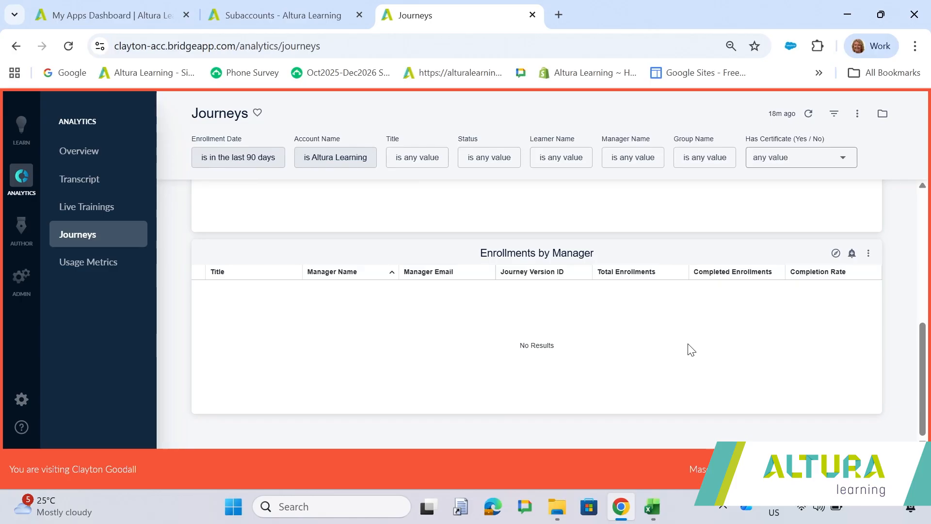
Examine the Enrollments and Enrollments by Manager tables in the Journeys report for the Altura Learning account.
scroll(686, 358, "up", 4)
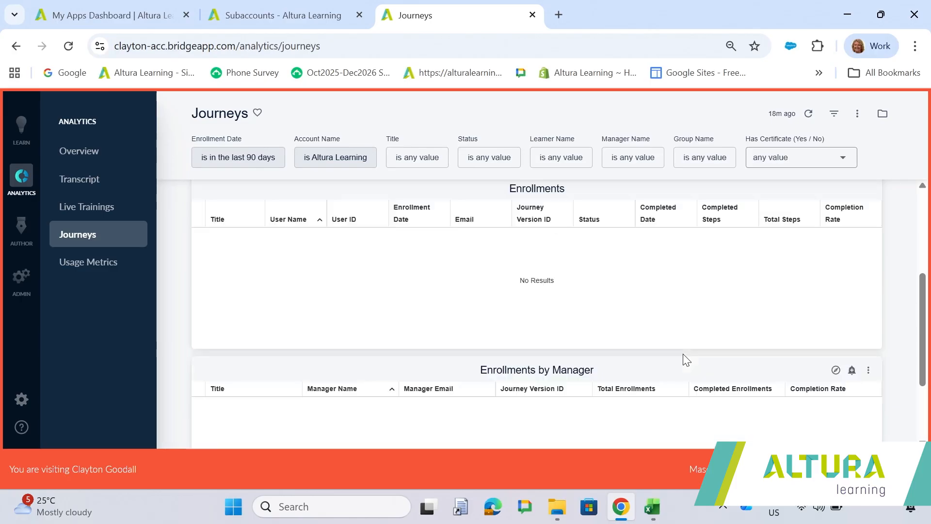
scroll(680, 231, "down", 4)
scroll(708, 383, "up", 6)
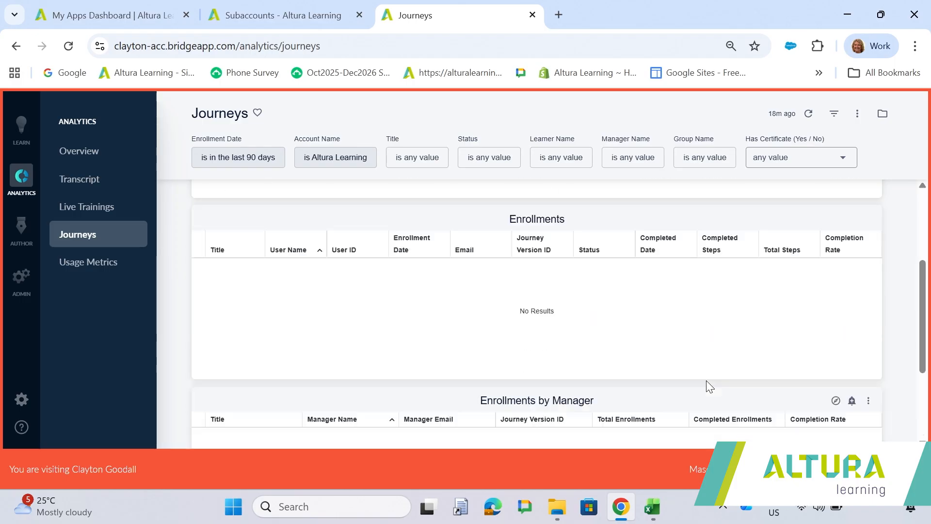
scroll(688, 203, "down", 1)
scroll(686, 243, "down", 3)
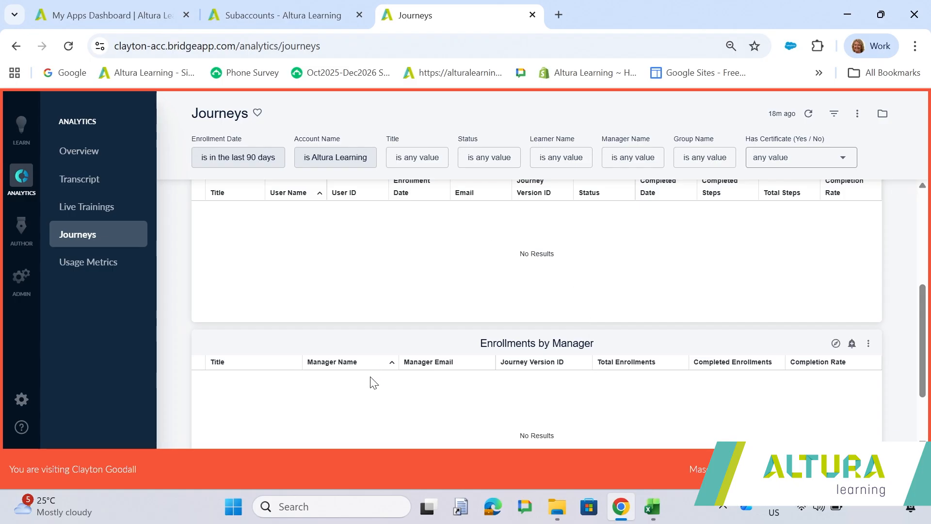
Open user management in the account administration and filter the users by the Account Admin role.
left_click(22, 277)
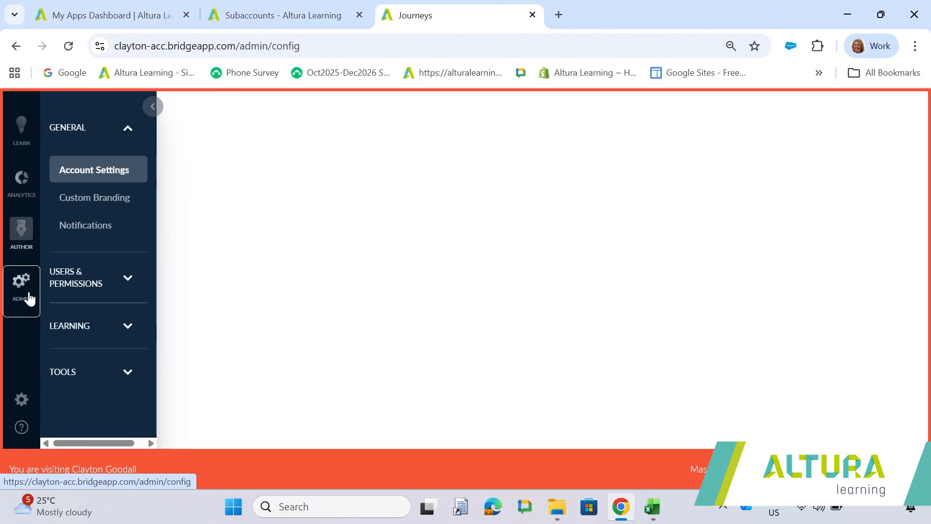
left_click(107, 280)
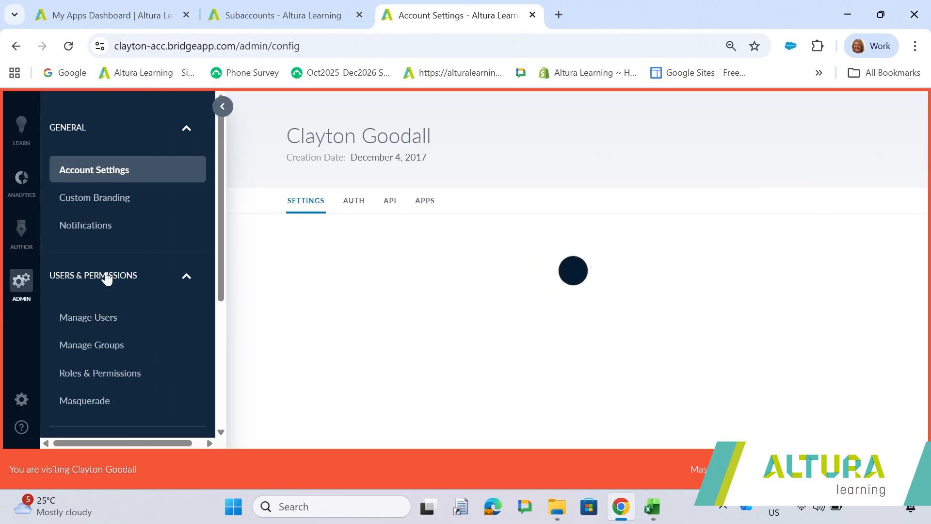
left_click(94, 318)
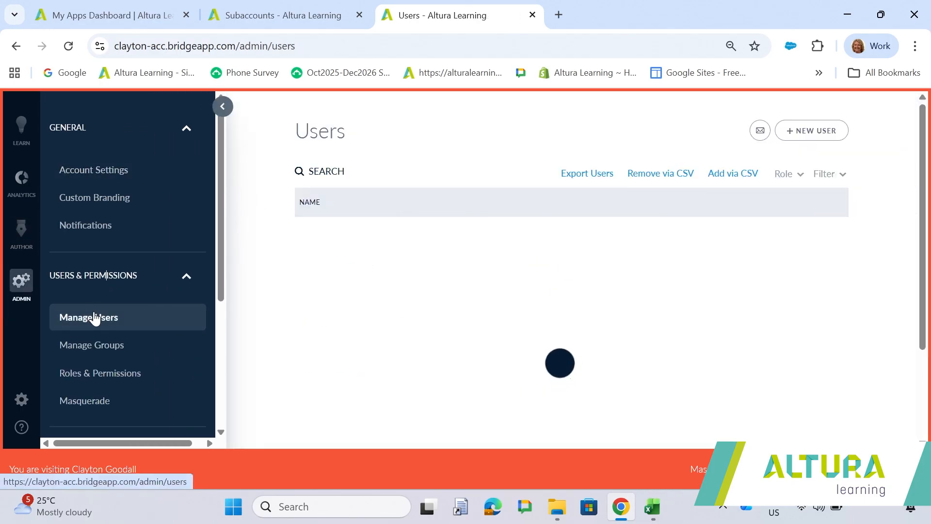
left_click(331, 170)
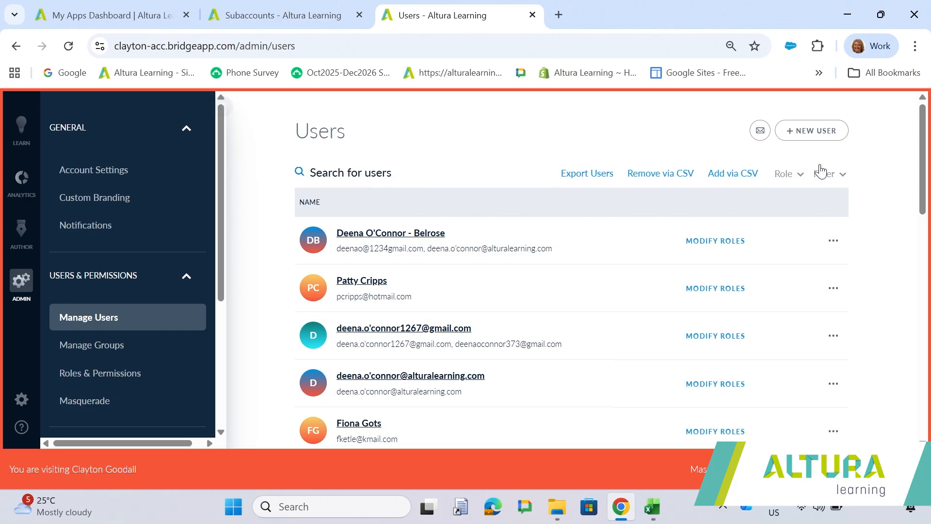
left_click(801, 174)
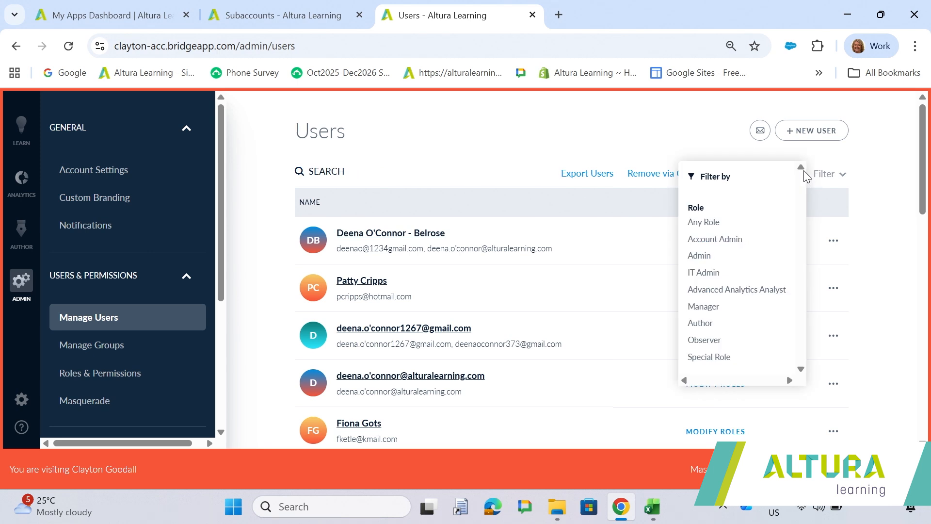
left_click(738, 239)
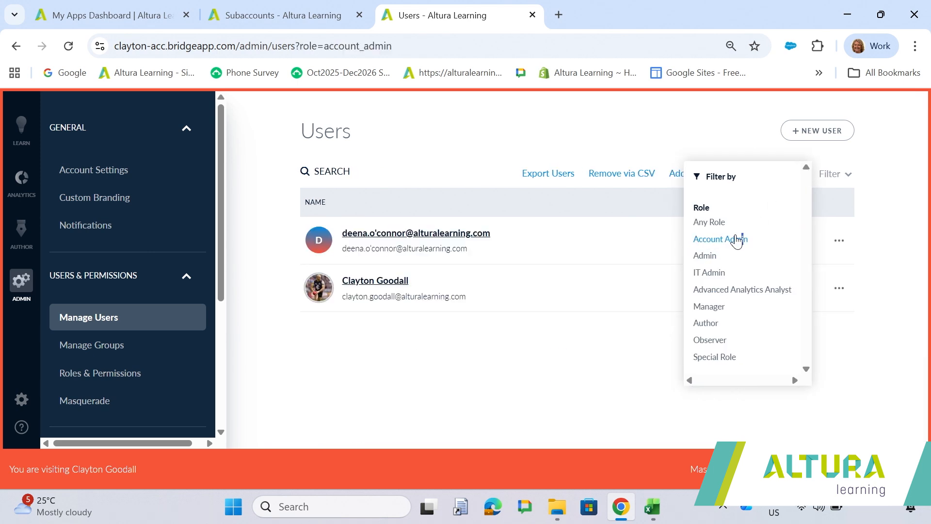
Open the profile of the first listed account admin and become that user.
left_click(395, 235)
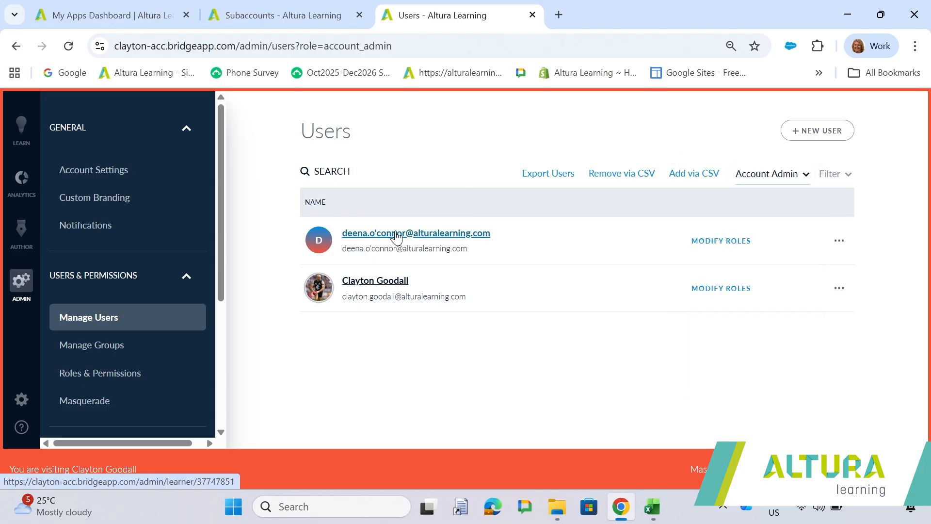
left_click(397, 235)
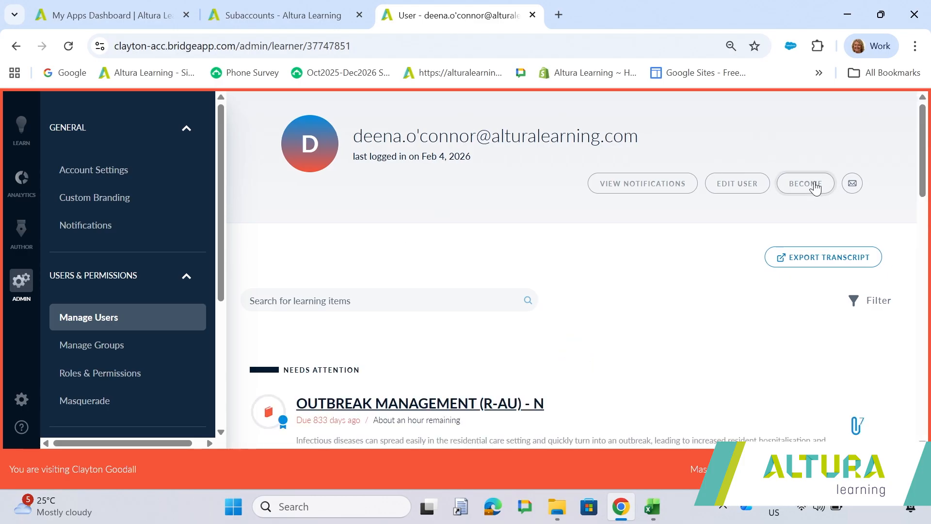
left_click(815, 187)
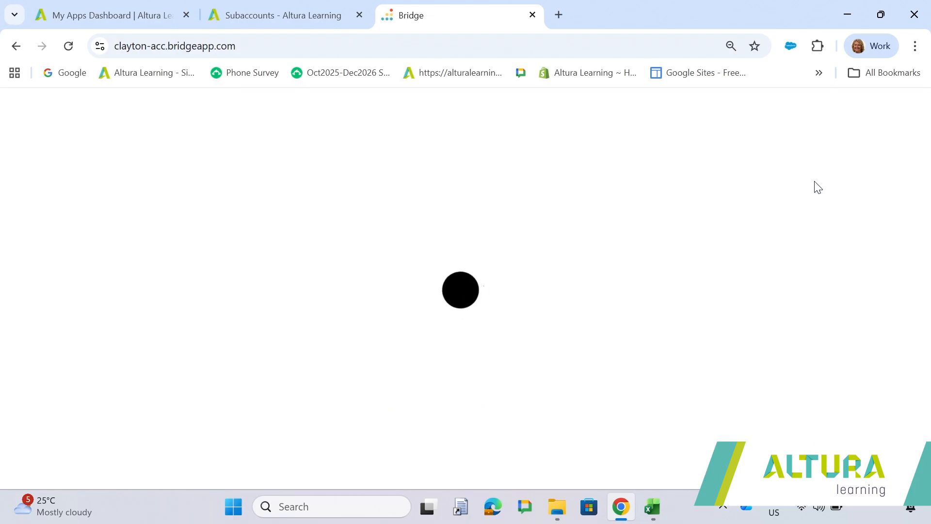